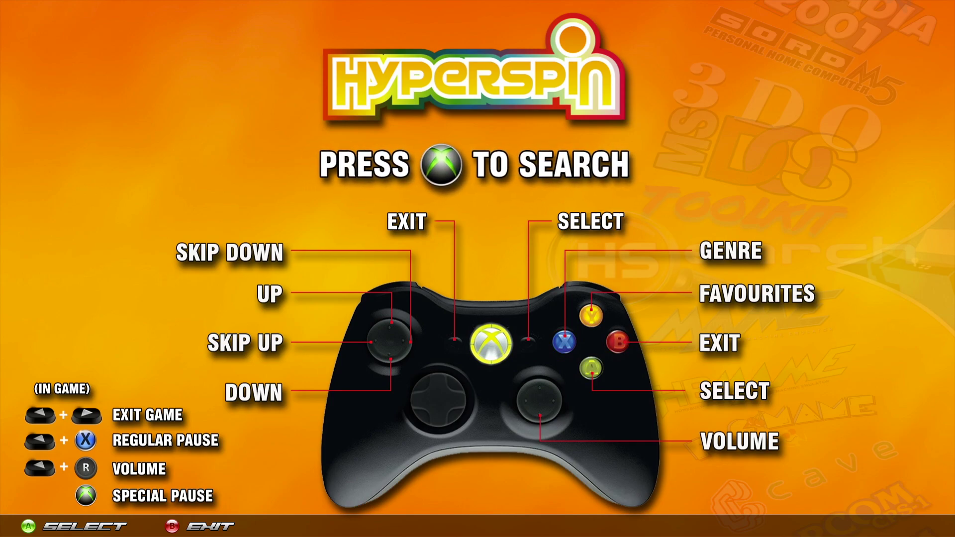
{"action": "key", "text": "Escape"}
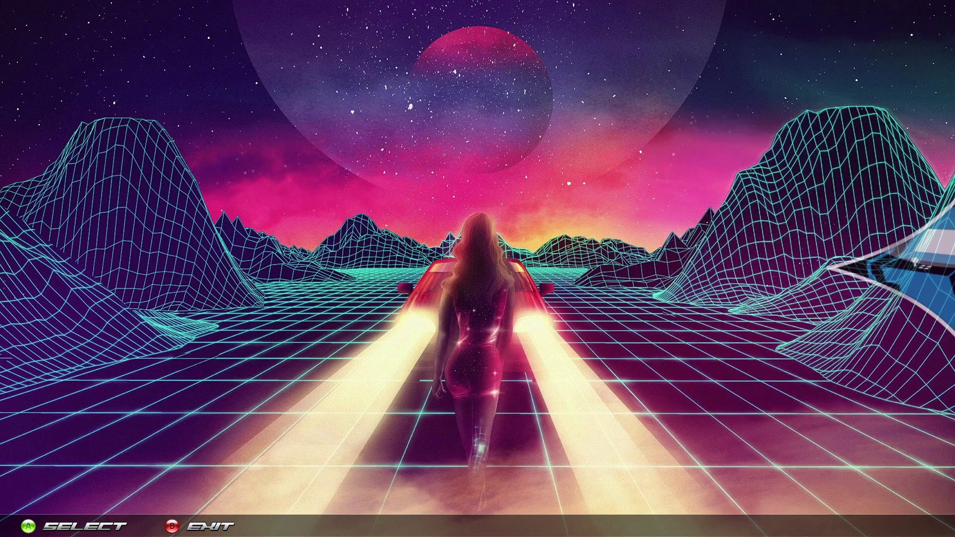
{"action": "key", "text": "Escape"}
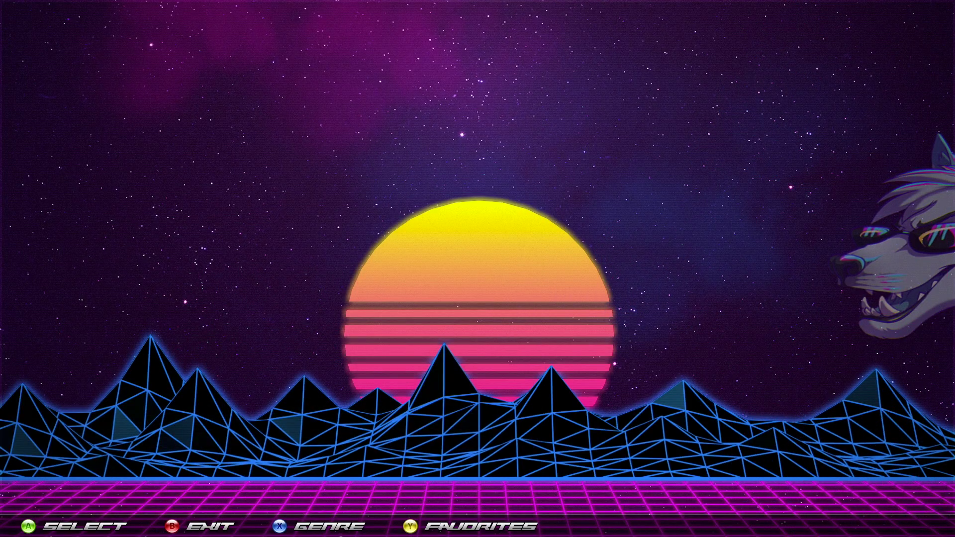
{"action": "key", "text": "Down"}
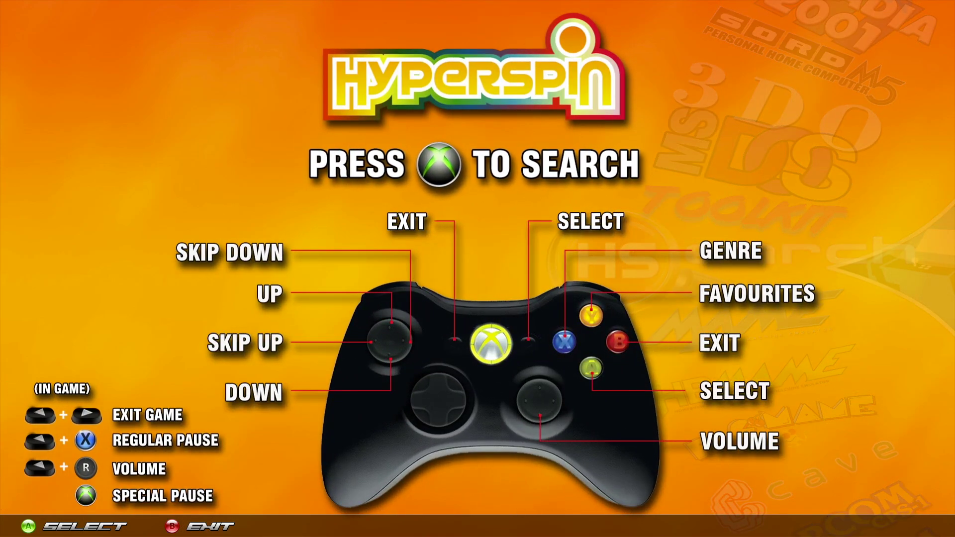
End the running HyperSpin task through Windows Task Manager.
{"action": "key", "text": "ctrl+shift+Escape"}
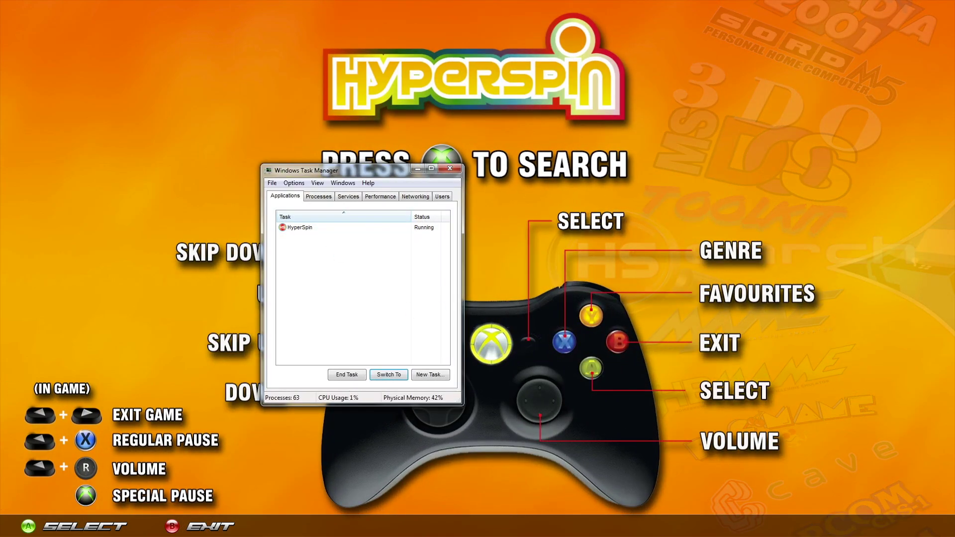
{"action": "left_click", "coordinate": [313, 228]}
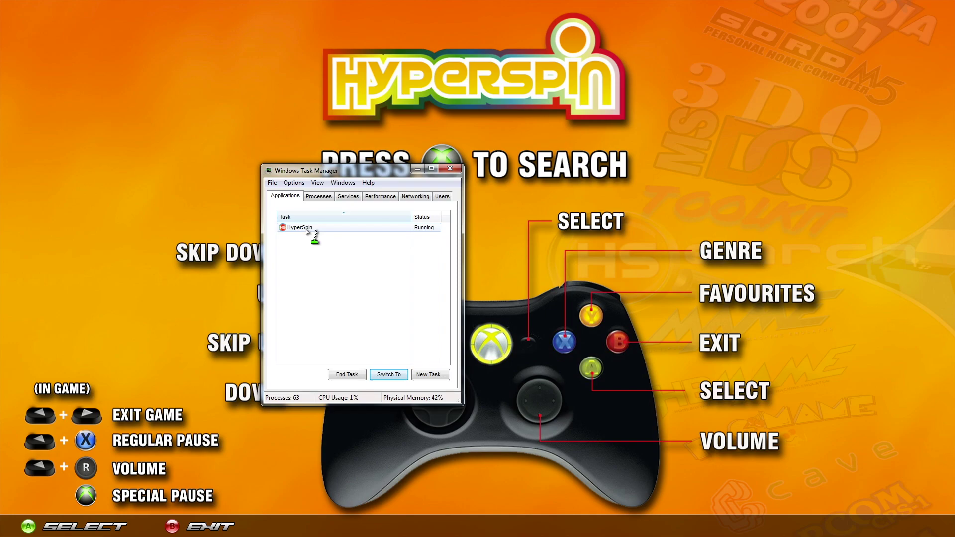
{"action": "left_click", "coordinate": [354, 379]}
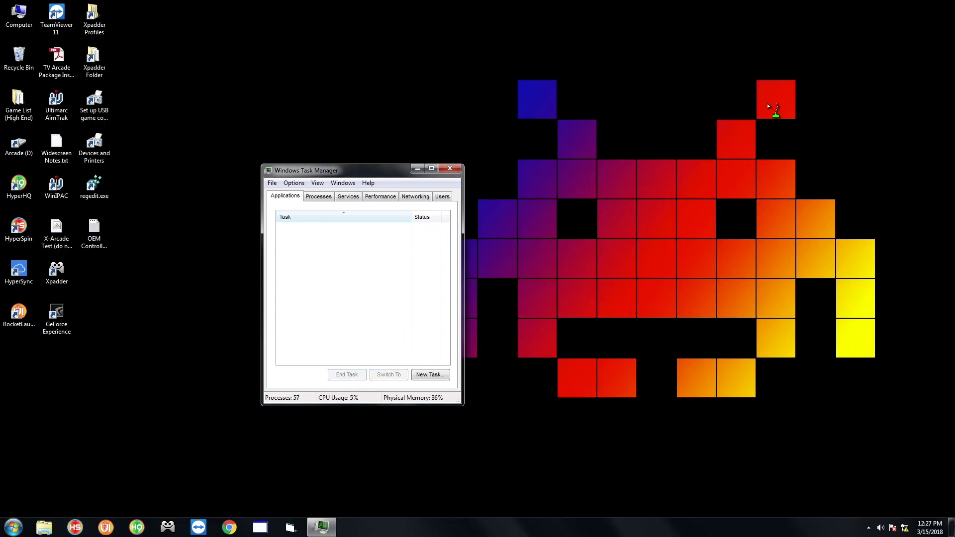
Run explorer as a new task and close Task Manager.
{"action": "left_click", "coordinate": [428, 376]}
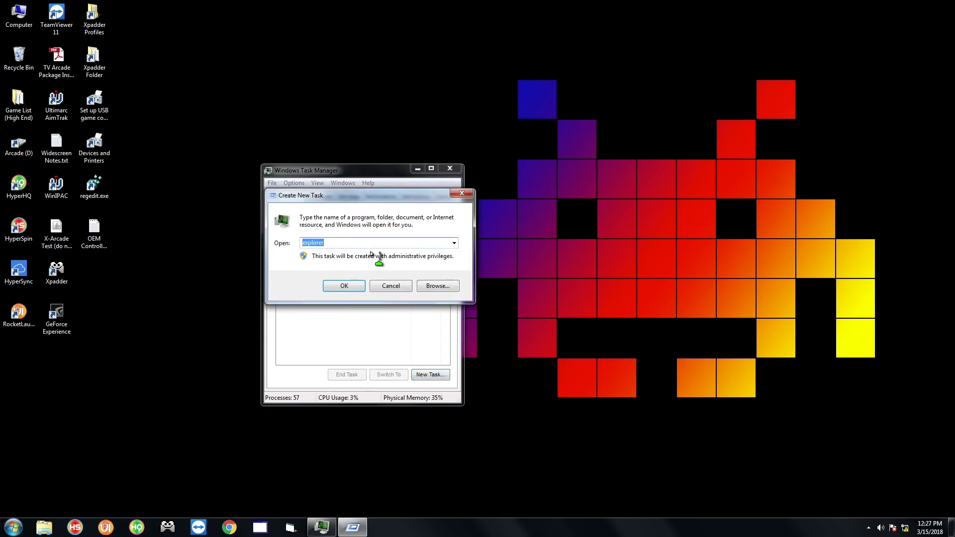
{"action": "left_click", "coordinate": [354, 287]}
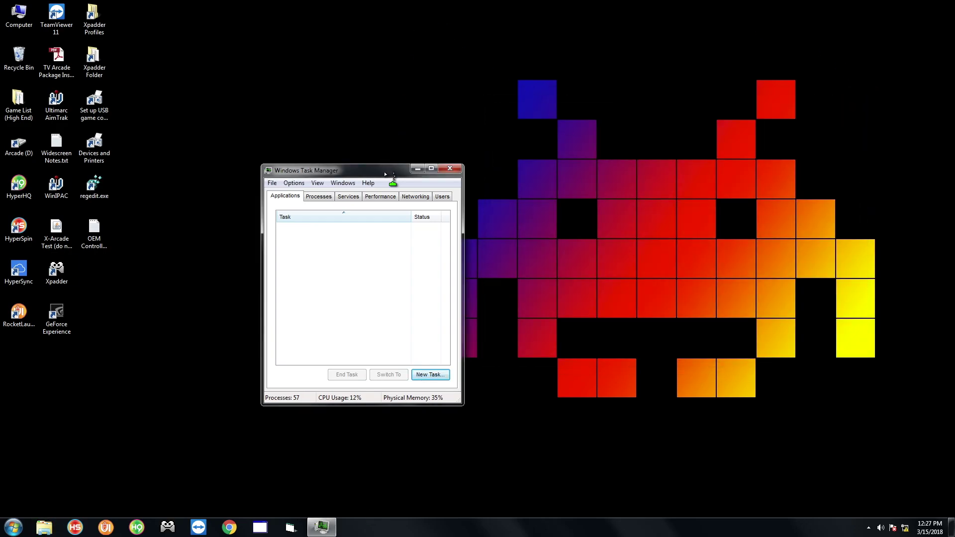
{"action": "left_click_drag", "start_coordinate": [385, 169], "coordinate": [376, 190]}
{"action": "left_click", "coordinate": [439, 189]}
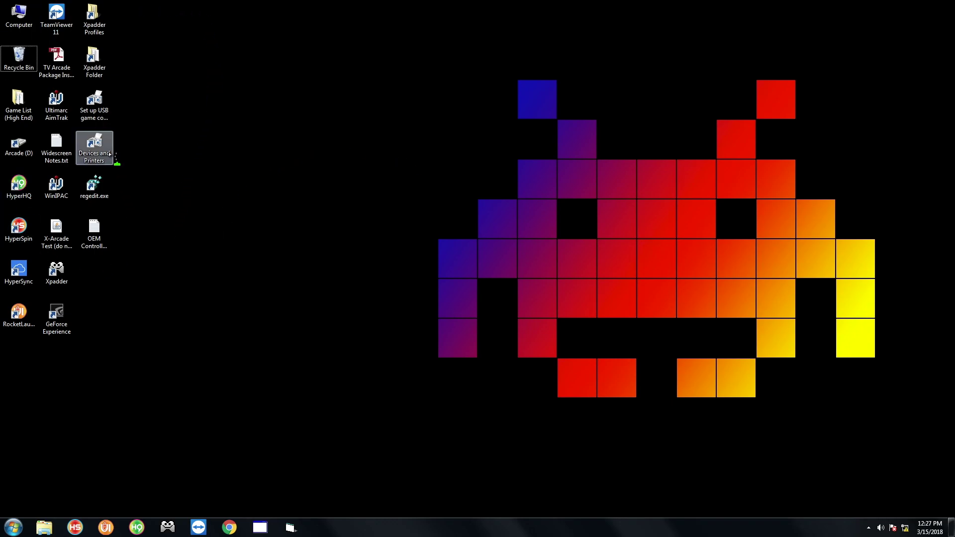
Open the USB game controllers setup and bring up the calibration settings of the first MayflashN64 controller.
{"action": "left_click", "coordinate": [94, 102]}
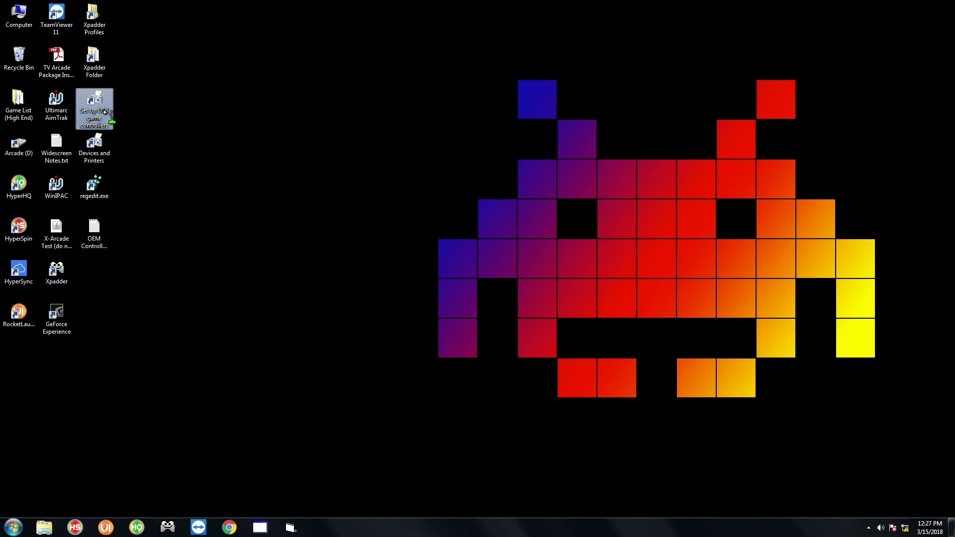
{"action": "left_click_drag", "start_coordinate": [167, 59], "coordinate": [323, 154]}
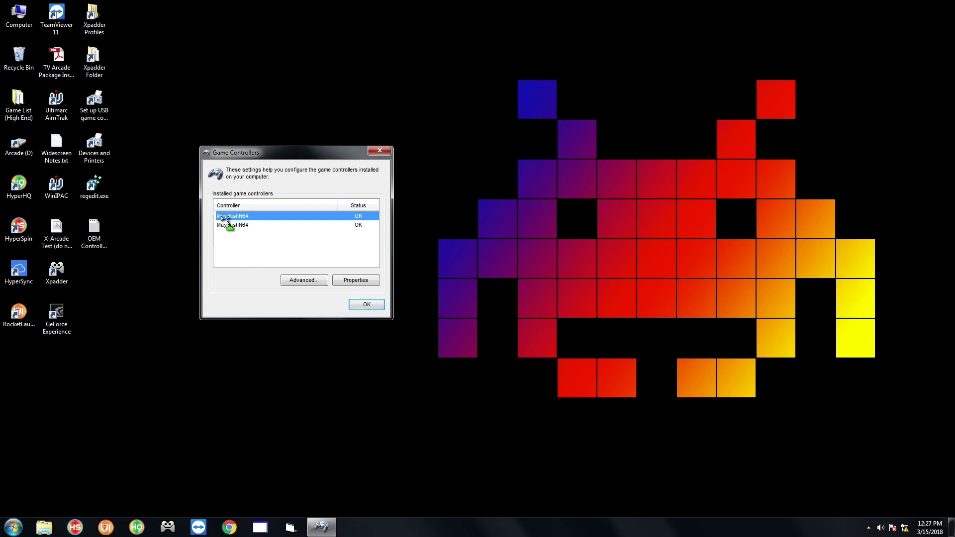
{"action": "left_click", "coordinate": [356, 281]}
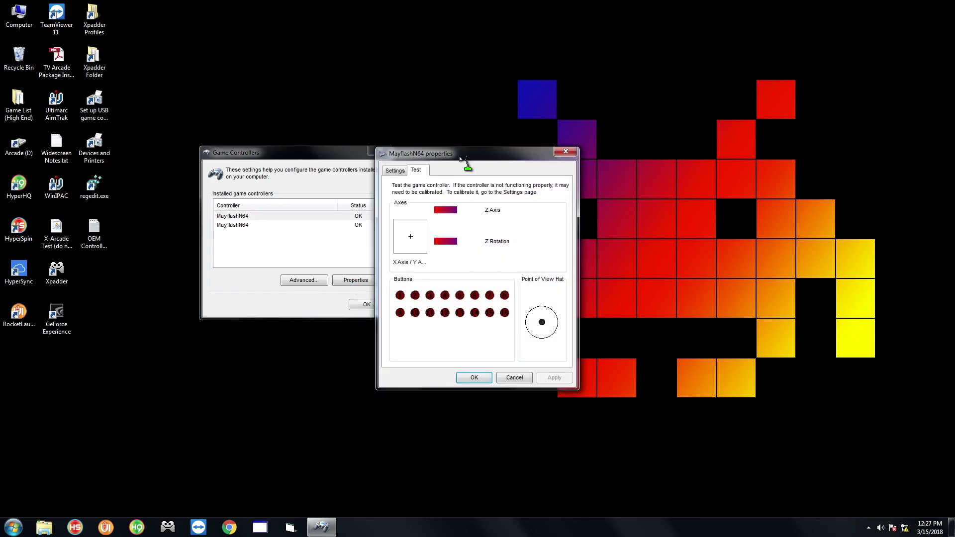
{"action": "left_click_drag", "start_coordinate": [461, 160], "coordinate": [473, 184]}
{"action": "left_click", "coordinate": [416, 195]}
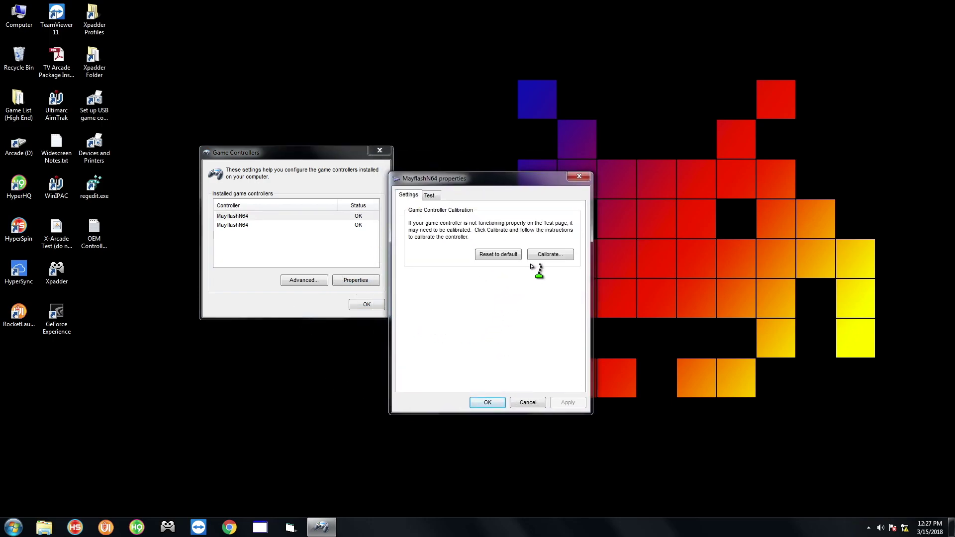
Run the calibration wizard through all axes of the MayflashN64 controller, save the calibration and close the controller dialogs.
{"action": "left_click", "coordinate": [546, 256]}
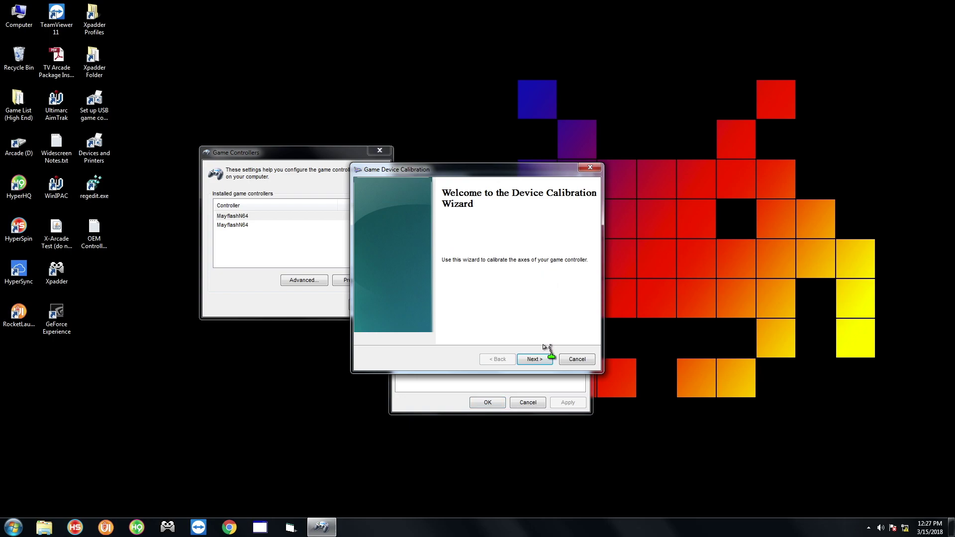
{"action": "left_click", "coordinate": [543, 363]}
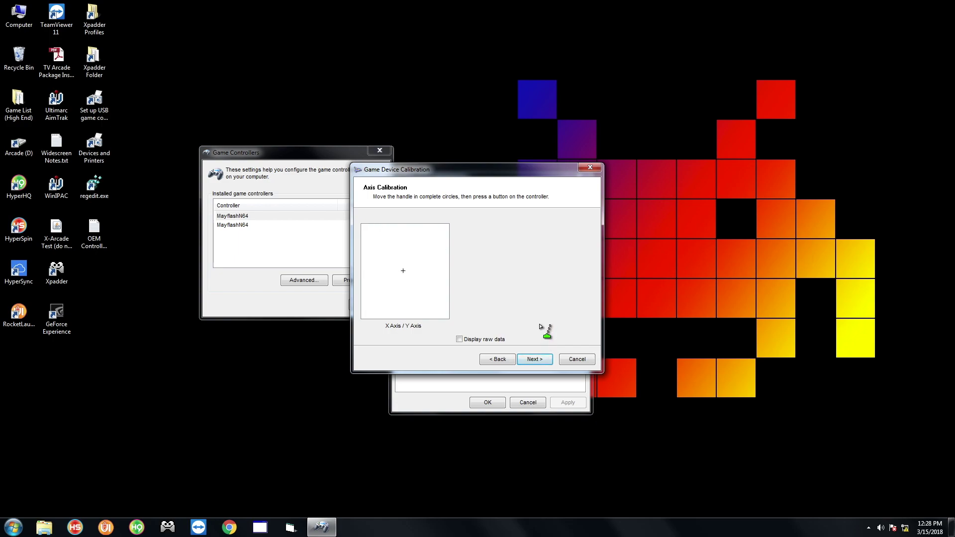
{"action": "left_click", "coordinate": [539, 358]}
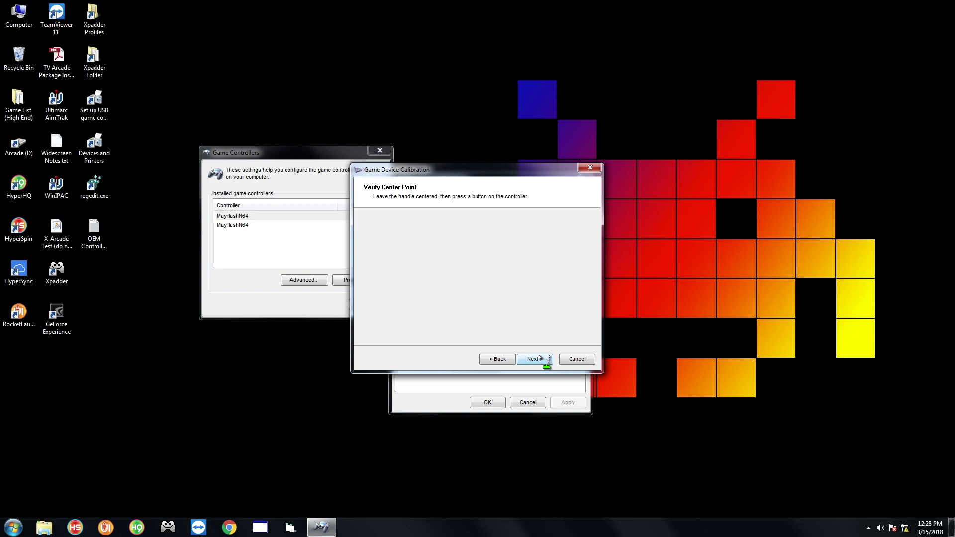
{"action": "left_click", "coordinate": [539, 358]}
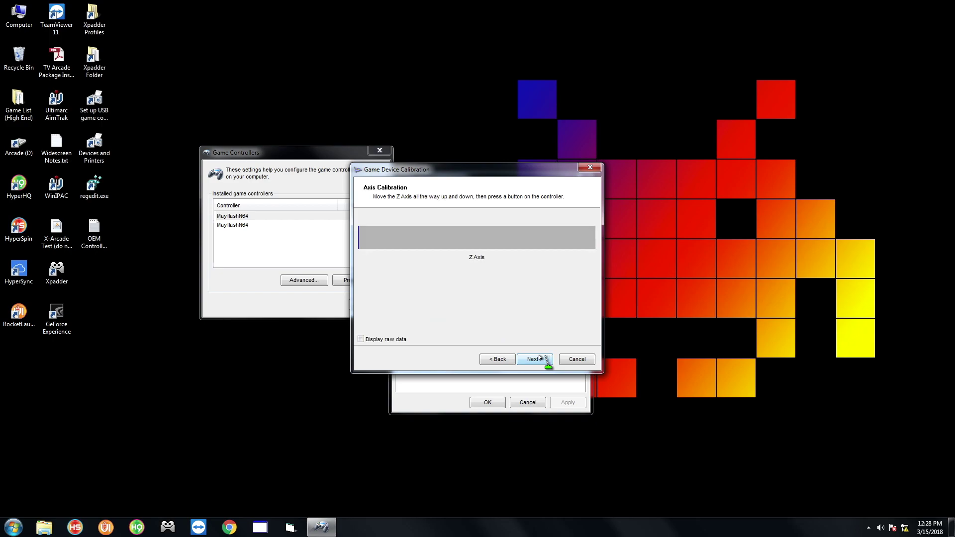
{"action": "left_click", "coordinate": [540, 358]}
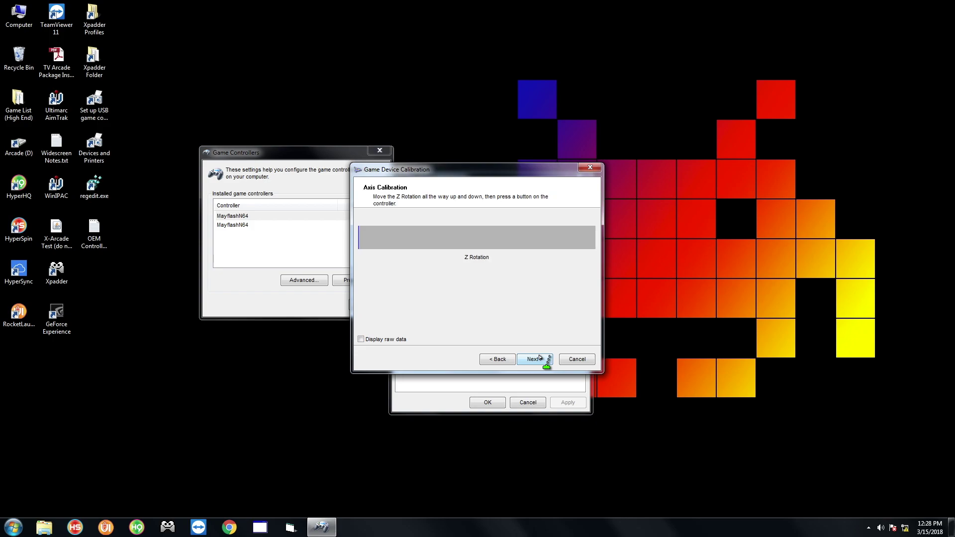
{"action": "left_click", "coordinate": [539, 358]}
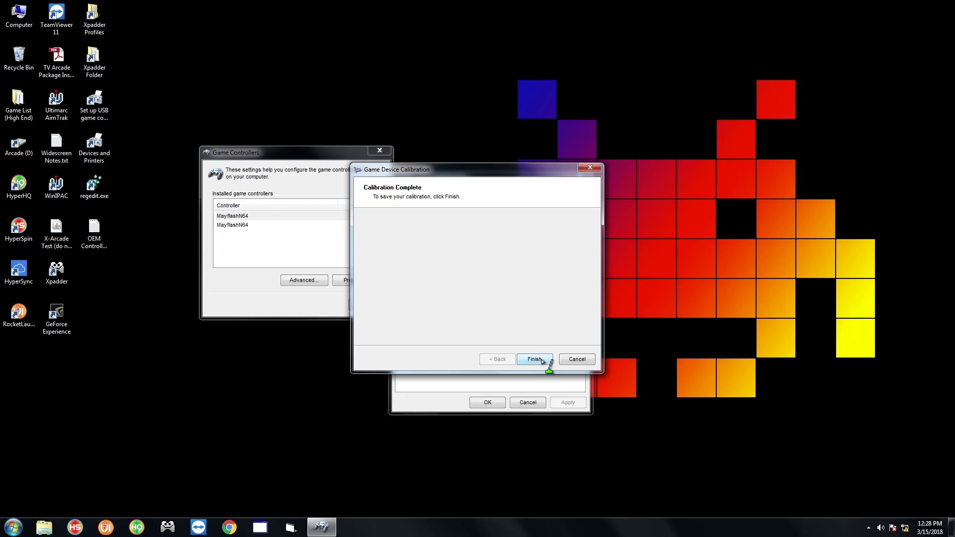
{"action": "left_click", "coordinate": [540, 358]}
{"action": "left_click", "coordinate": [488, 402]}
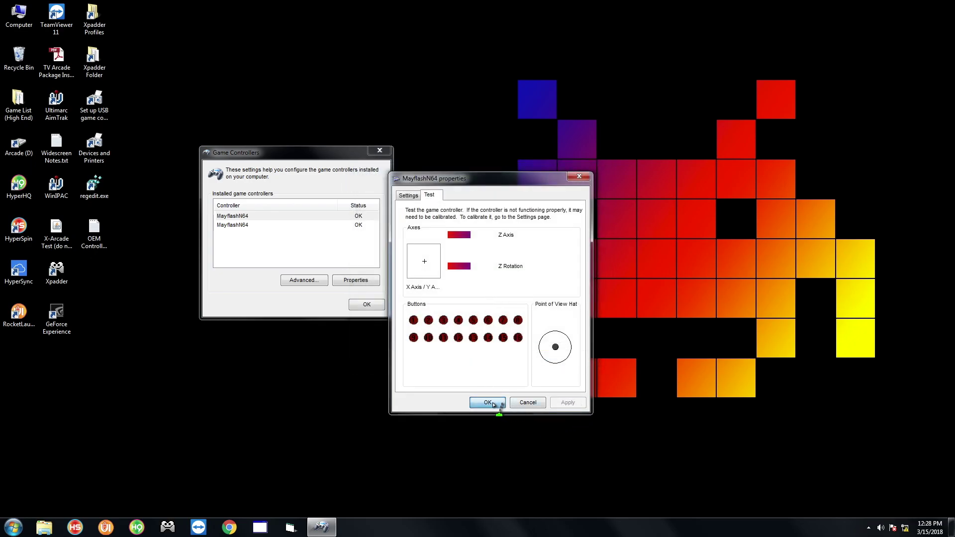
{"action": "left_click", "coordinate": [382, 150]}
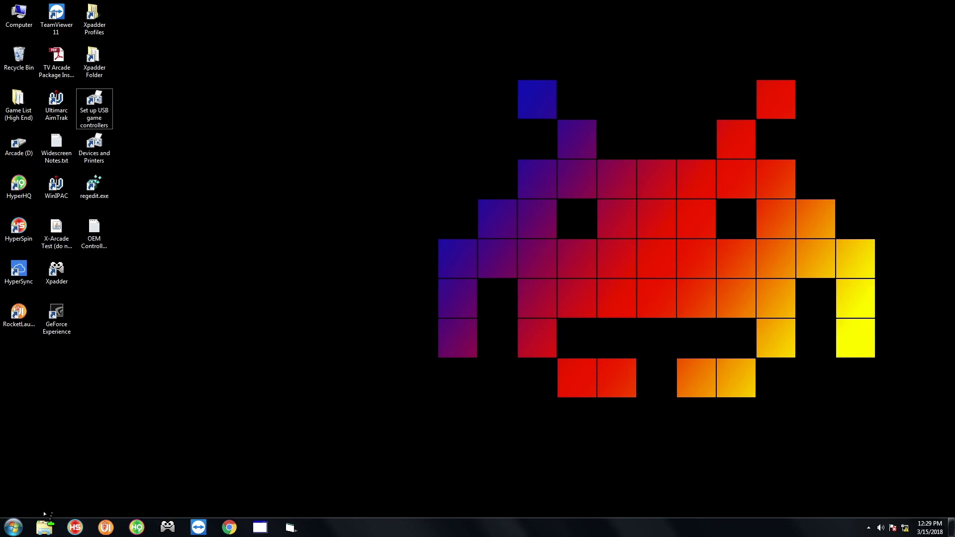
Launch Project64.exe from the Project64 folder inside the Arcade Emulators folder.
{"action": "left_click", "coordinate": [45, 528]}
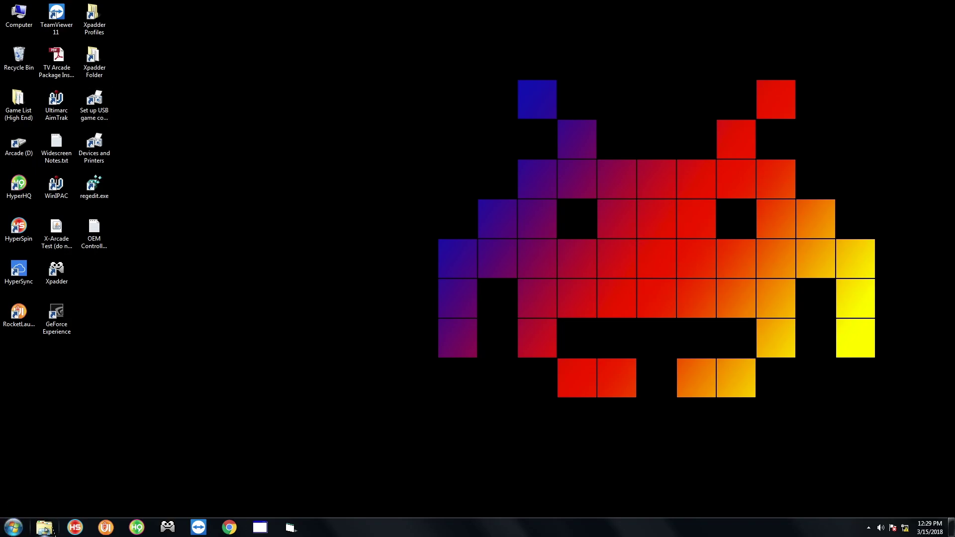
{"action": "left_click_drag", "start_coordinate": [638, 104], "coordinate": [604, 71]}
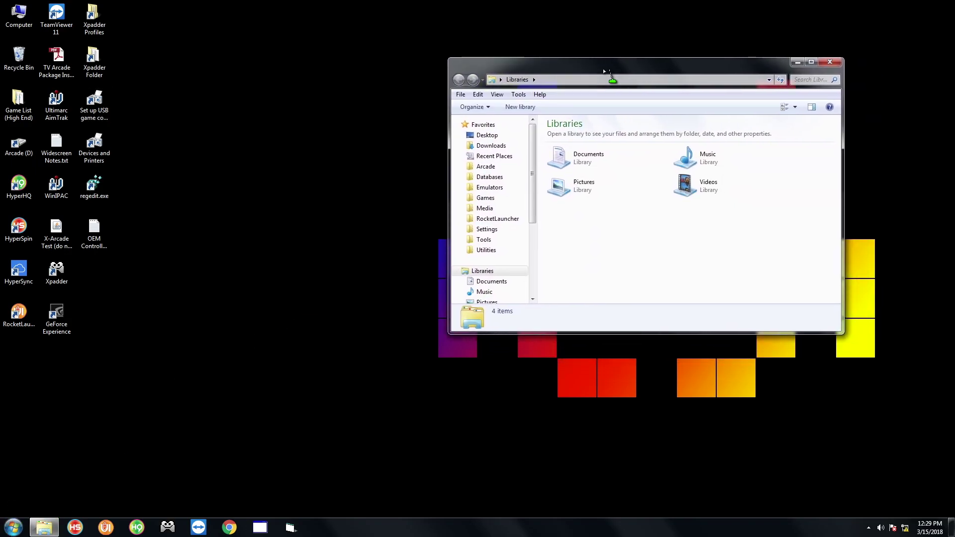
{"action": "scroll", "coordinate": [530, 199], "scroll_direction": "down", "scroll_amount": 1}
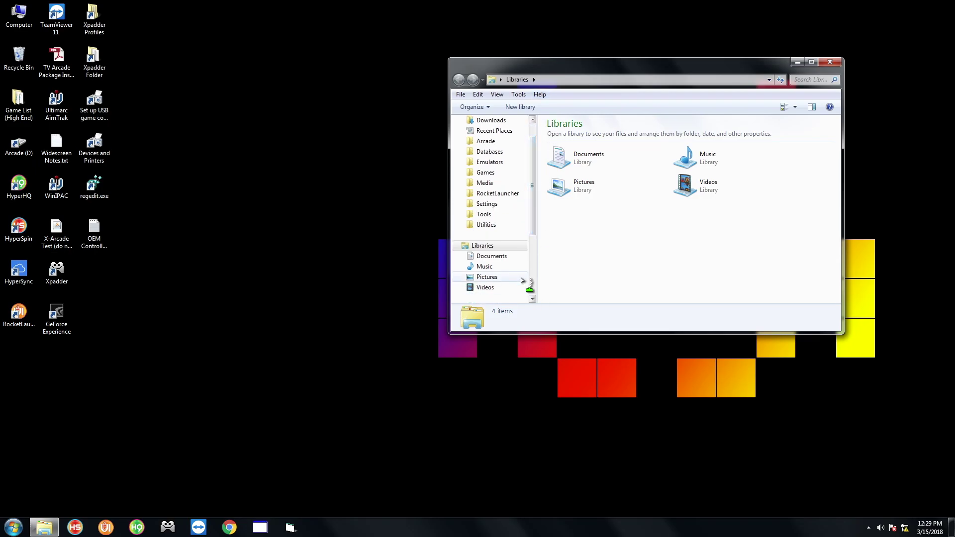
{"action": "left_click", "coordinate": [489, 161]}
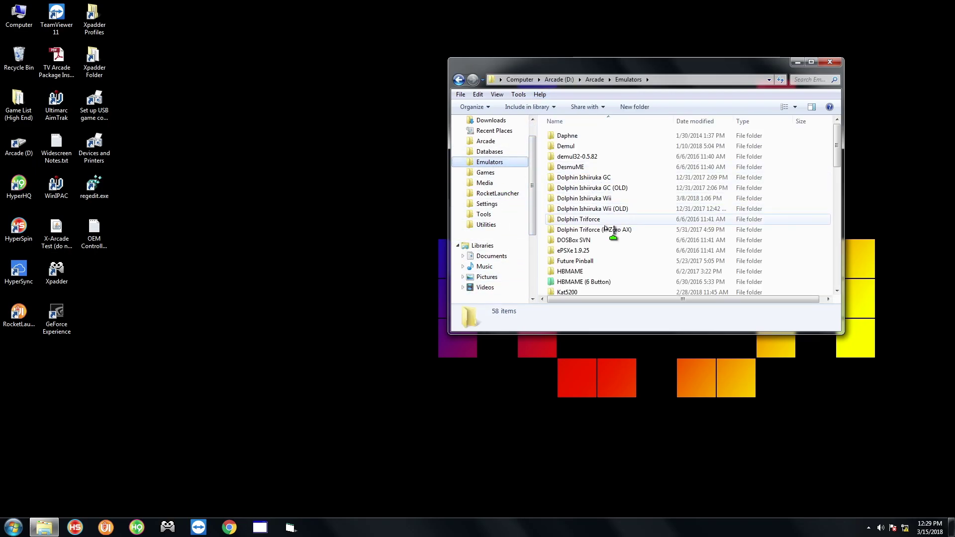
{"action": "left_click", "coordinate": [588, 223]}
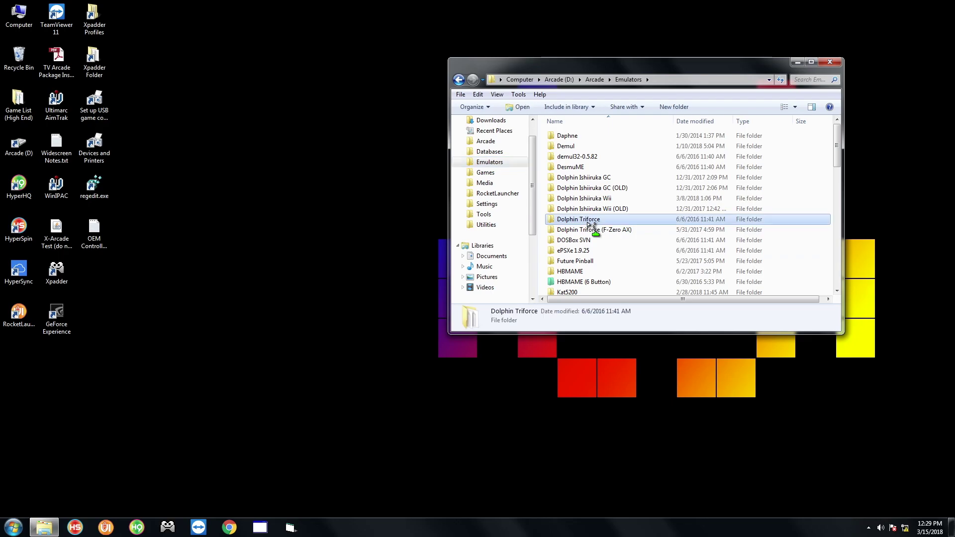
{"action": "key", "text": "p"}
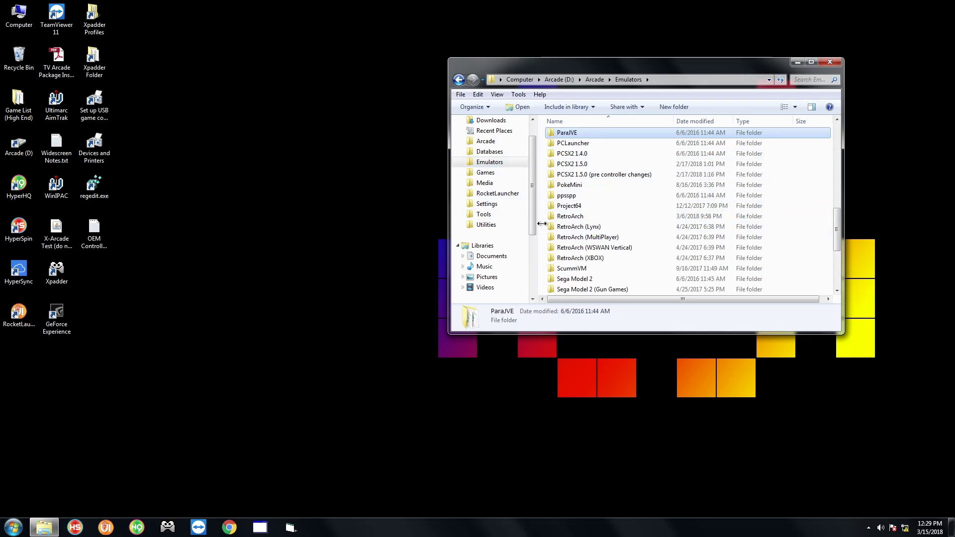
{"action": "double_click", "coordinate": [587, 207]}
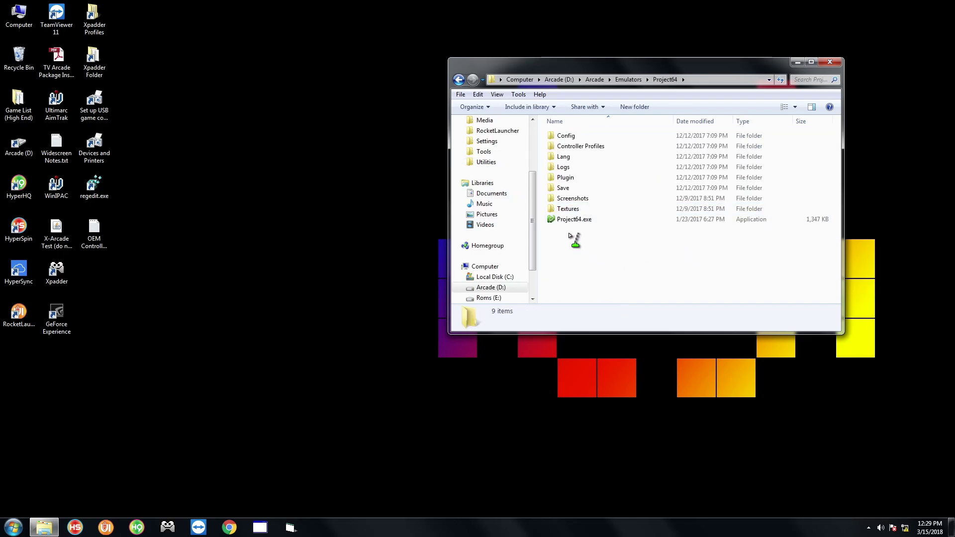
{"action": "double_click", "coordinate": [572, 219]}
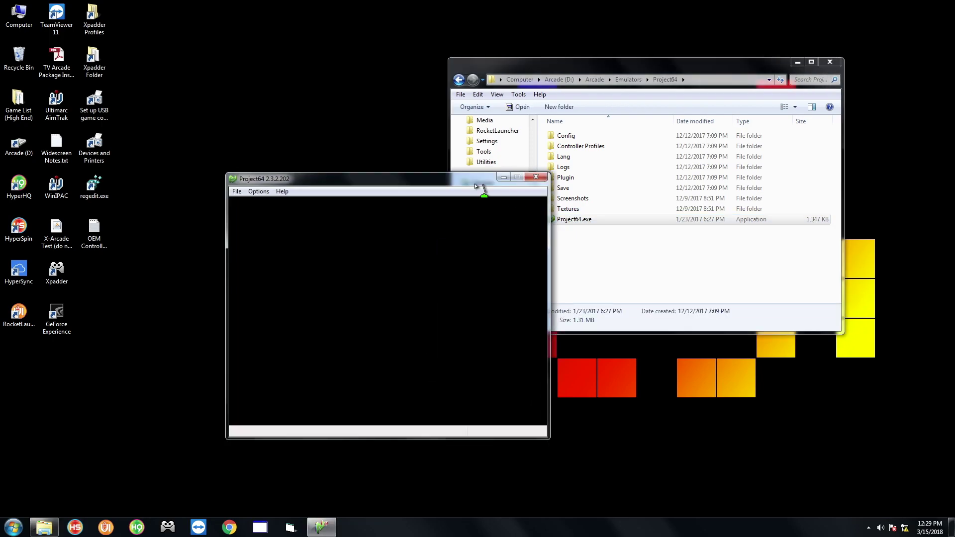
Load the Mayflash_N64_USB_Adapter.cpf profile for Controller 1, save the controller configuration and exit Project64.
{"action": "left_click", "coordinate": [265, 173]}
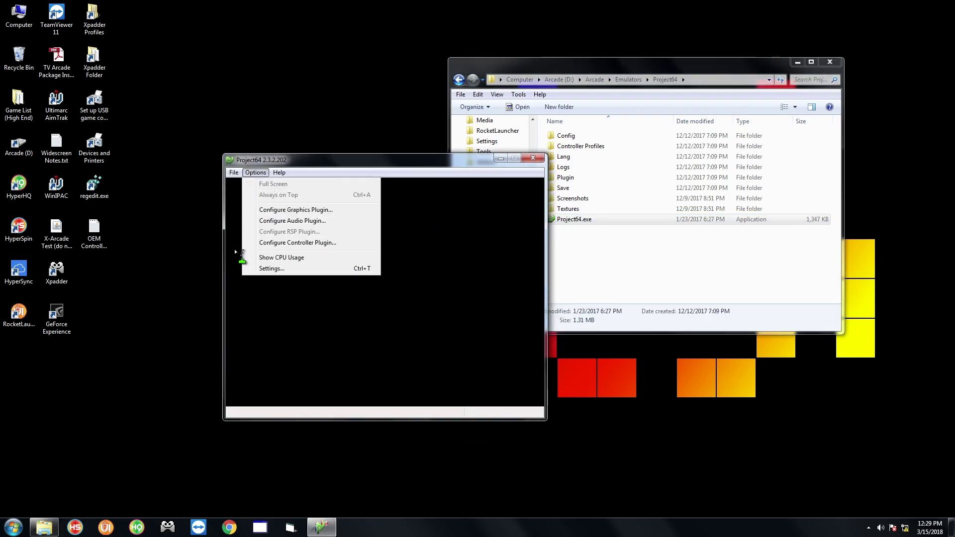
{"action": "left_click", "coordinate": [312, 244]}
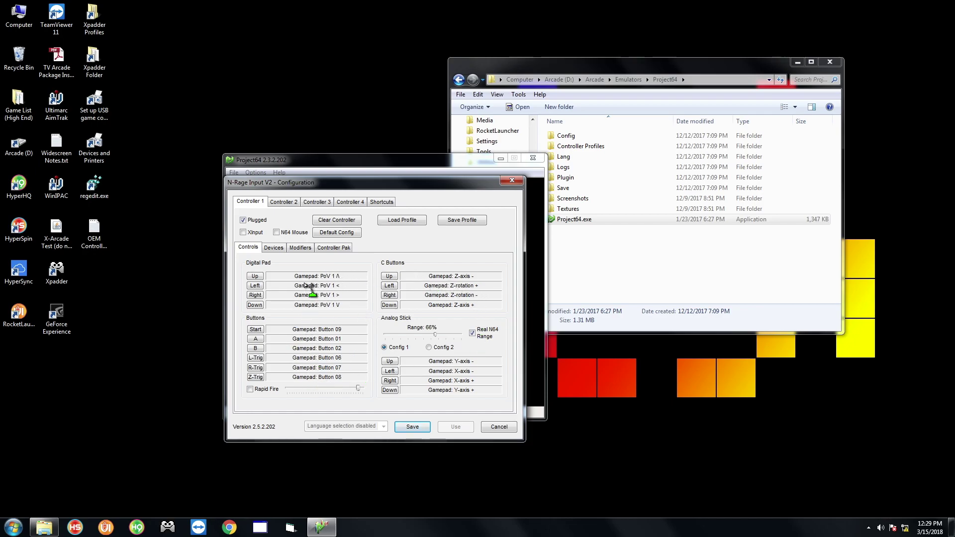
{"action": "left_click", "coordinate": [401, 220]}
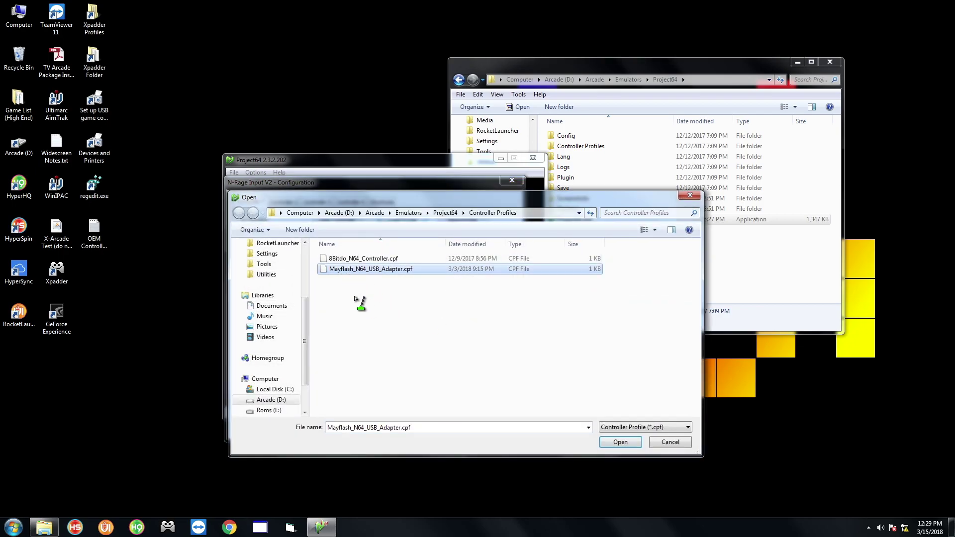
{"action": "double_click", "coordinate": [365, 269]}
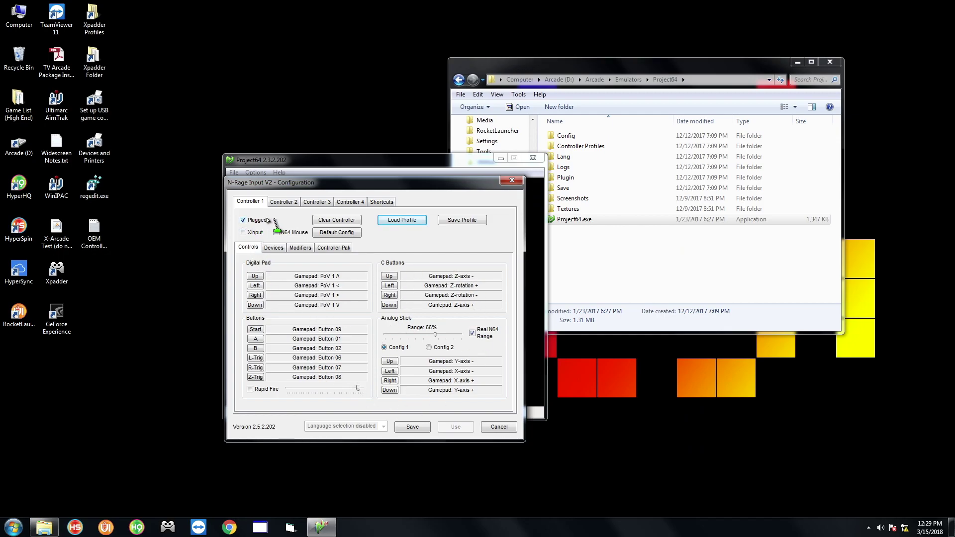
{"action": "left_click", "coordinate": [406, 428]}
{"action": "left_click", "coordinate": [234, 172]}
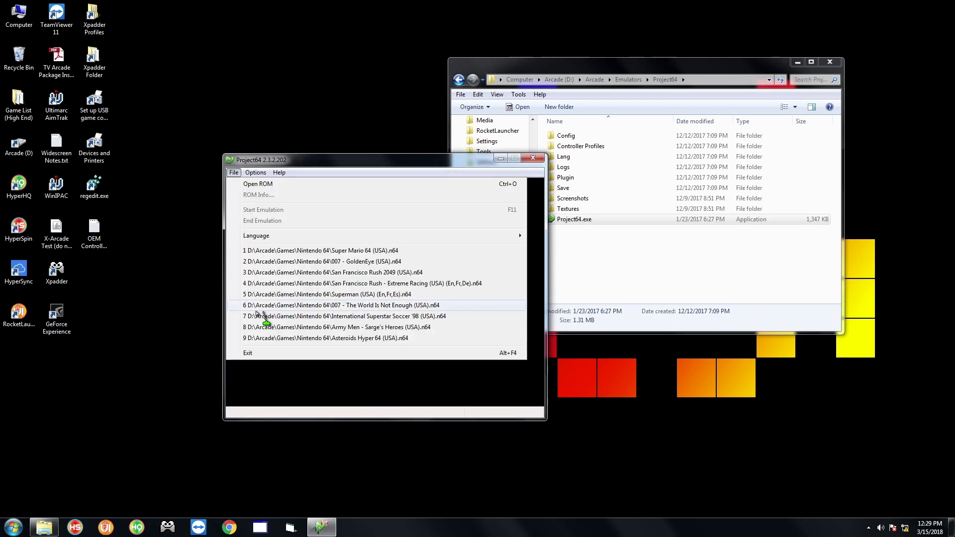
{"action": "left_click", "coordinate": [256, 354]}
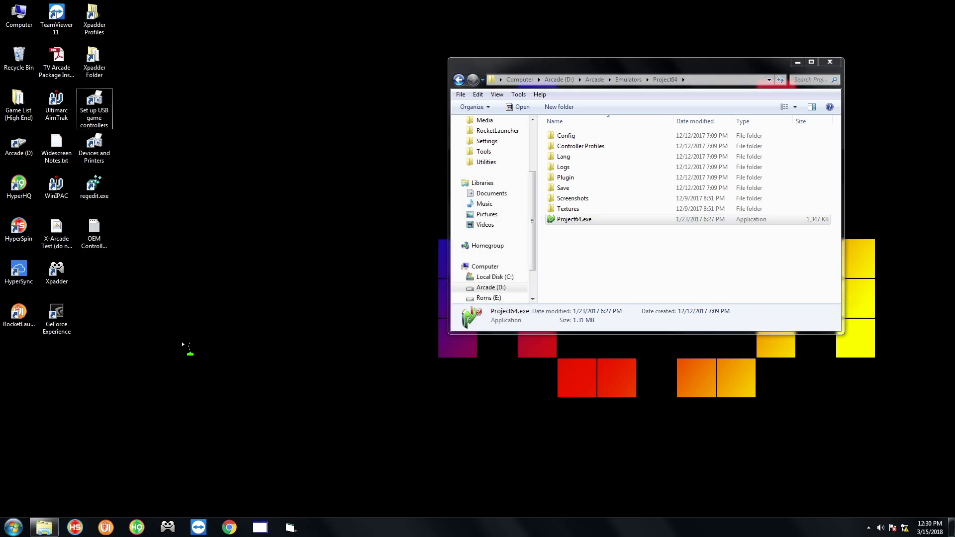
Open RocketLauncherUI in a maximized window, filter the systems by 64 and select Nintendo 64.
{"action": "left_click", "coordinate": [25, 330]}
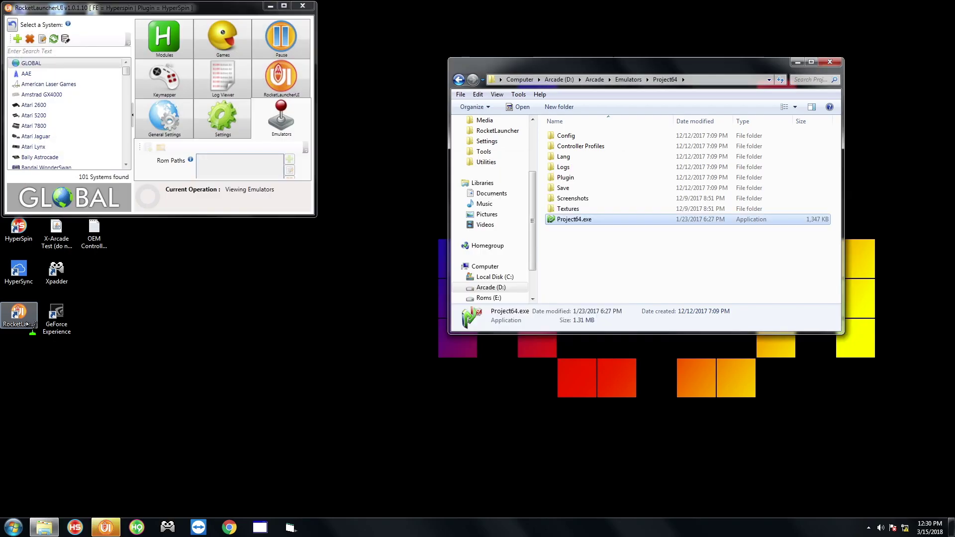
{"action": "double_click", "coordinate": [234, 8]}
{"action": "left_click", "coordinate": [28, 45]}
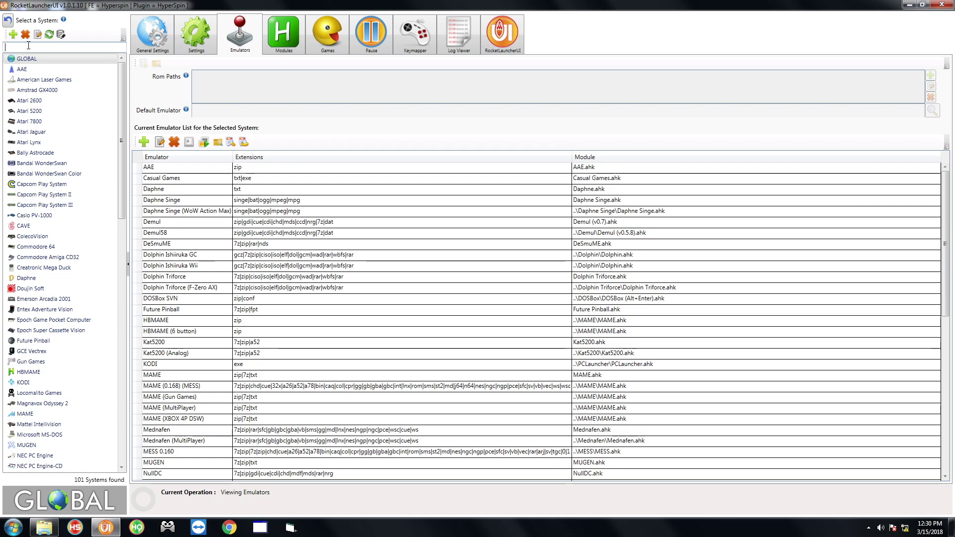
{"action": "type", "text": "64"}
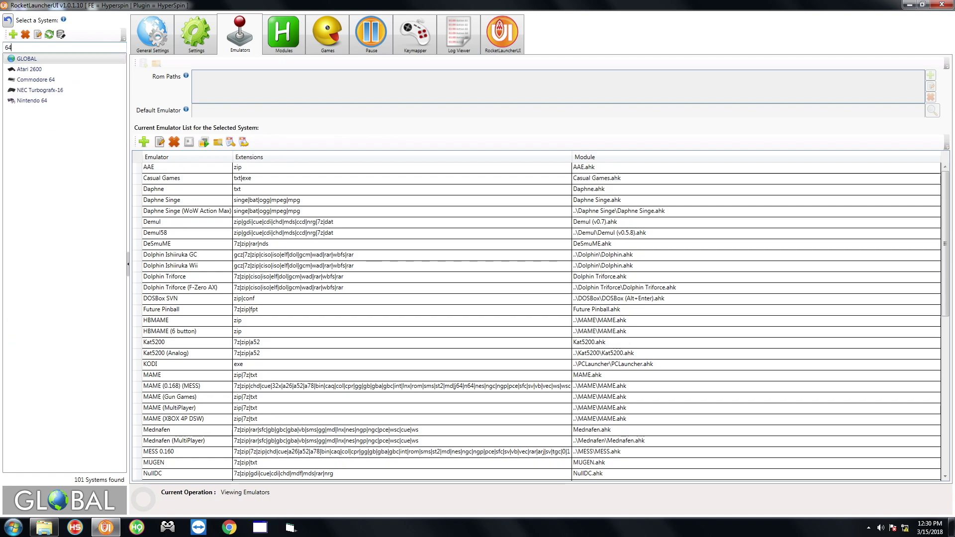
{"action": "left_click", "coordinate": [31, 80]}
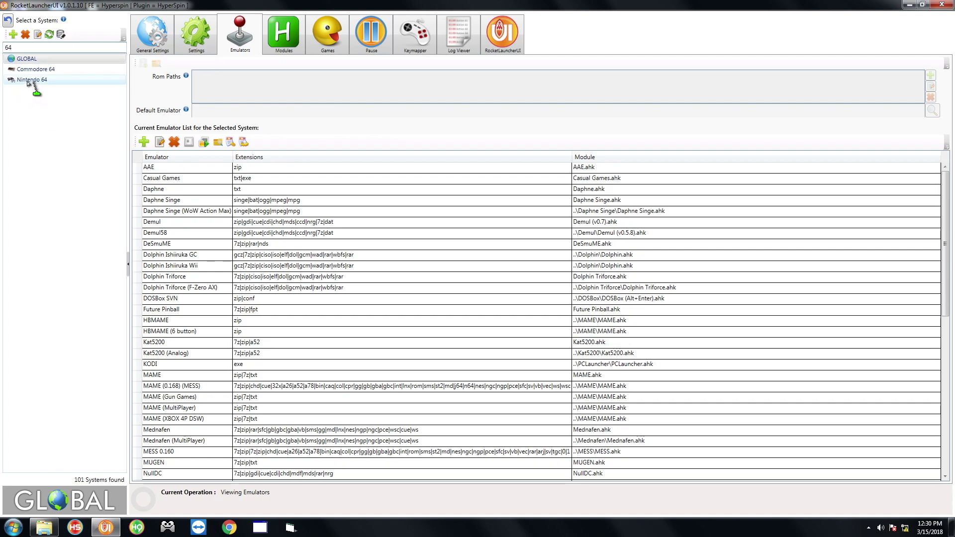
Set the default emulator for Nintendo 64 to Project64 [Global].
{"action": "left_click", "coordinate": [240, 40]}
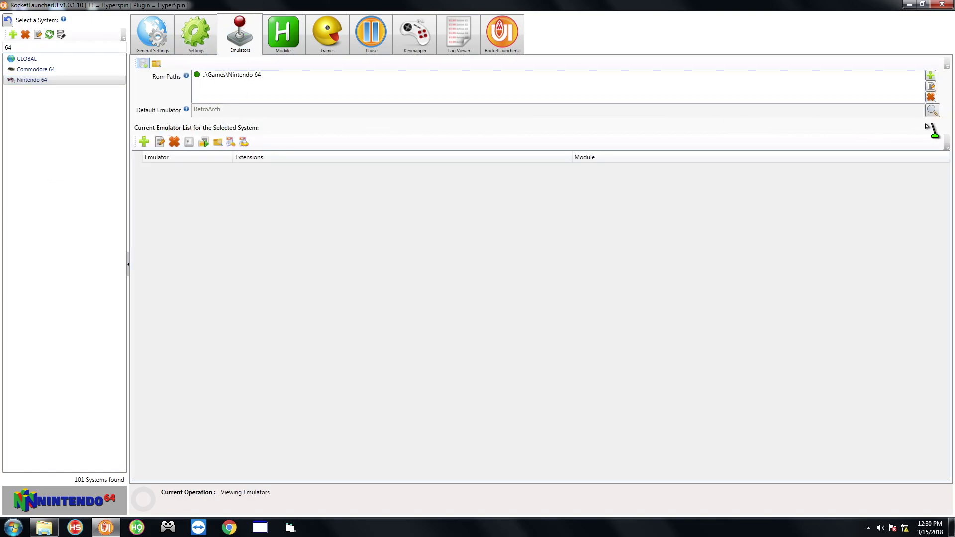
{"action": "left_click", "coordinate": [933, 111]}
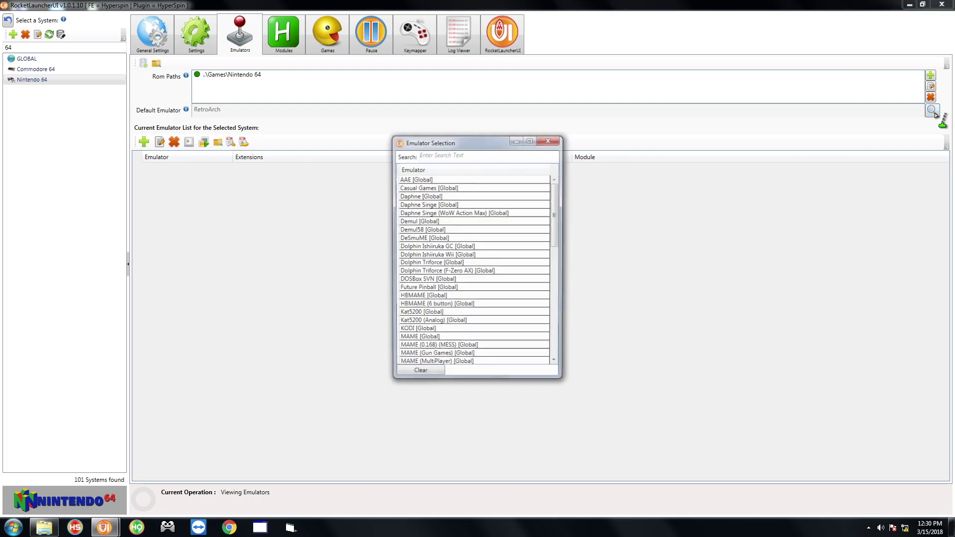
{"action": "type", "text": "pr"}
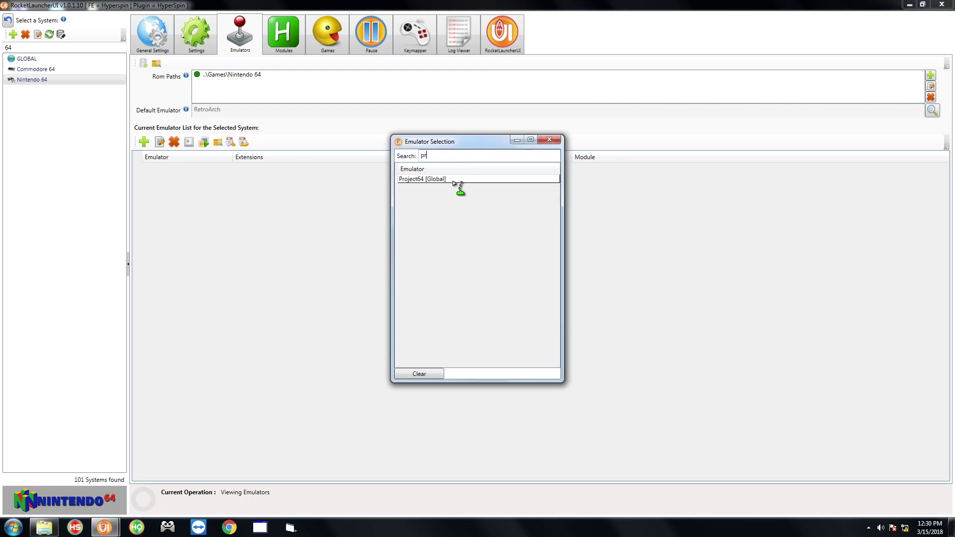
{"action": "double_click", "coordinate": [456, 183]}
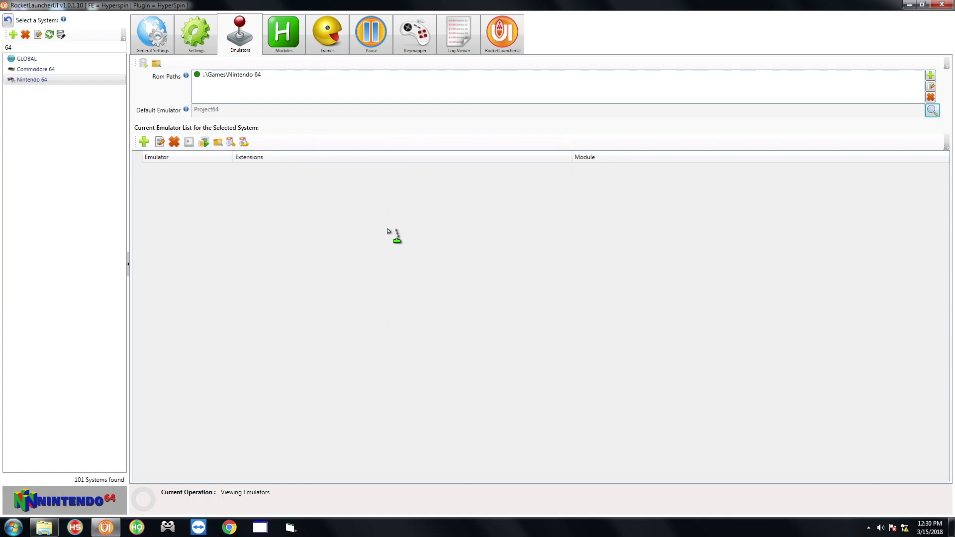
Load the Nintendo 64 game list, filter it by mario and launch Super Mario 64 (USA).
{"action": "left_click", "coordinate": [336, 42]}
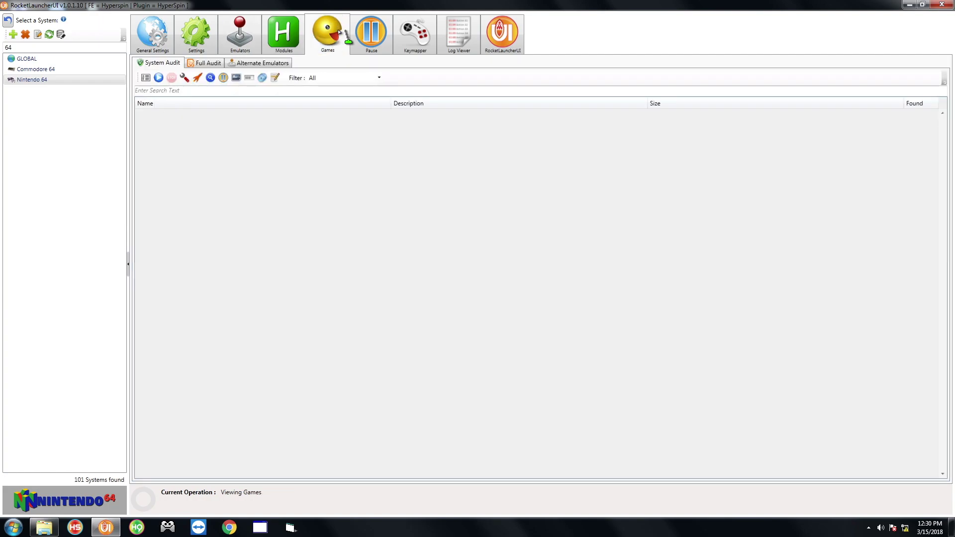
{"action": "left_click", "coordinate": [146, 79]}
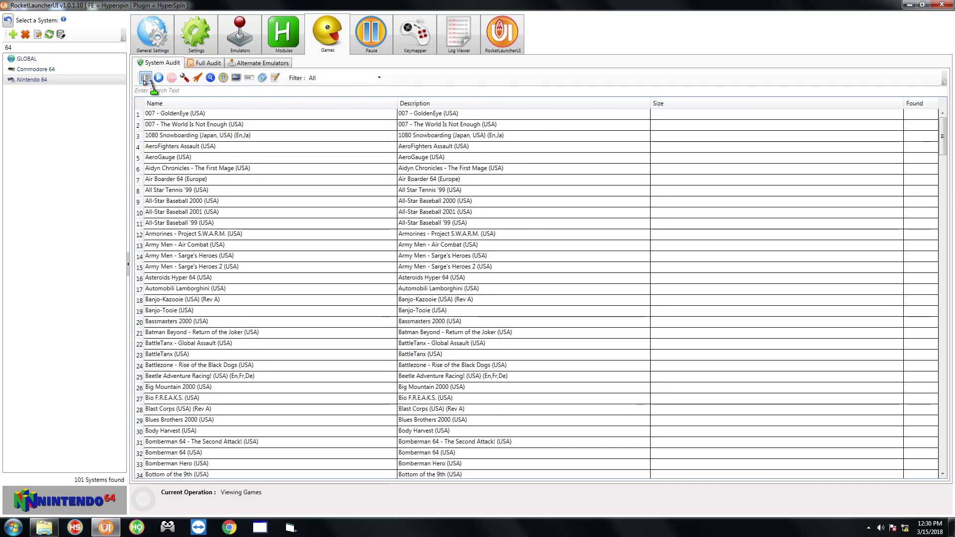
{"action": "left_click", "coordinate": [148, 91]}
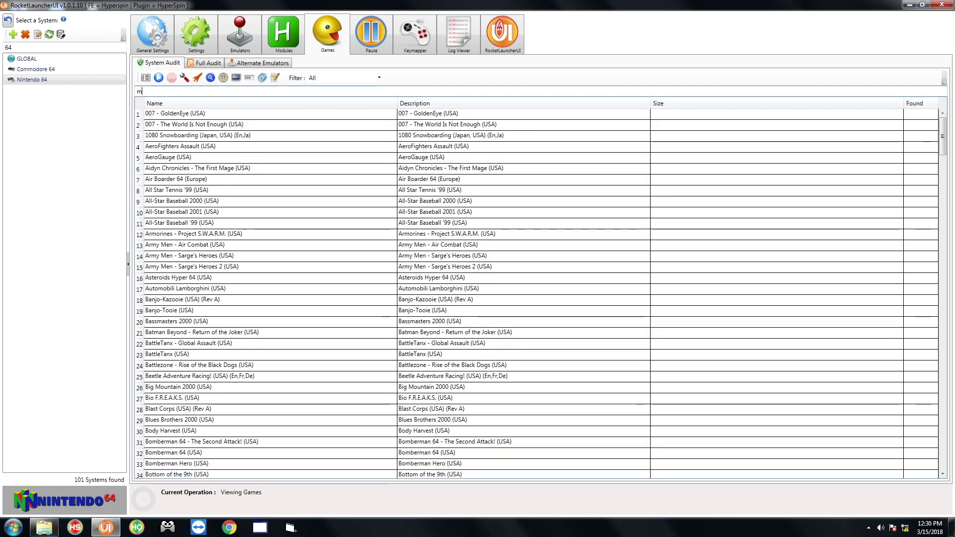
{"action": "type", "text": "mario"}
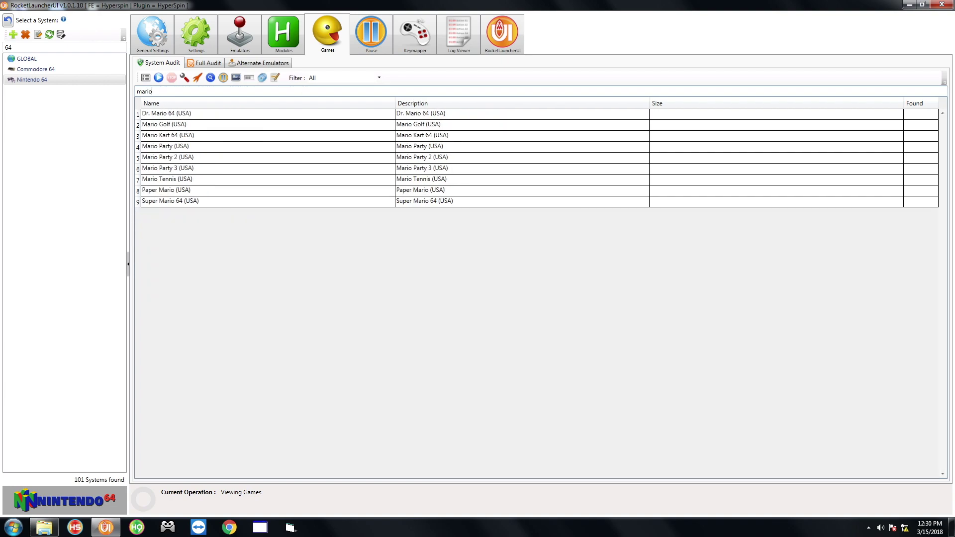
{"action": "left_click", "coordinate": [189, 201]}
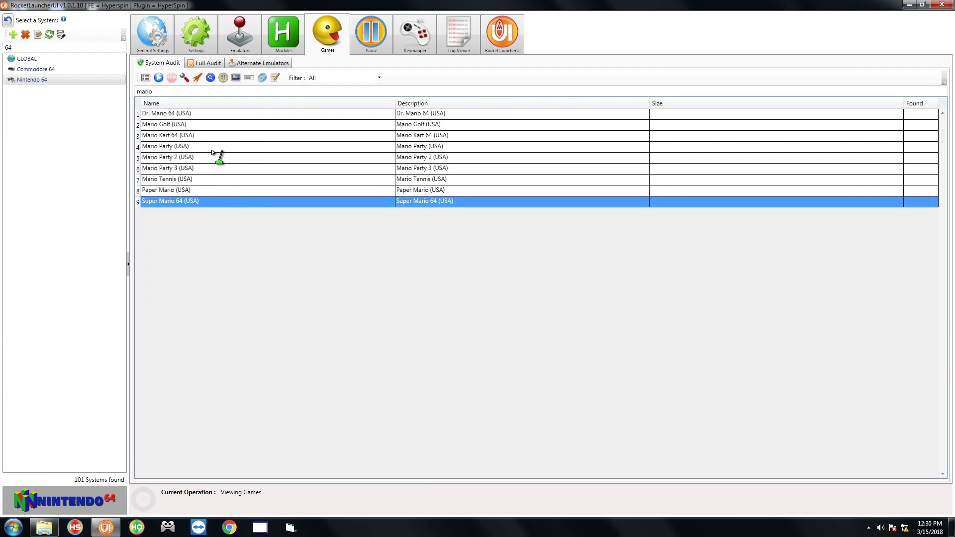
{"action": "left_click", "coordinate": [197, 79]}
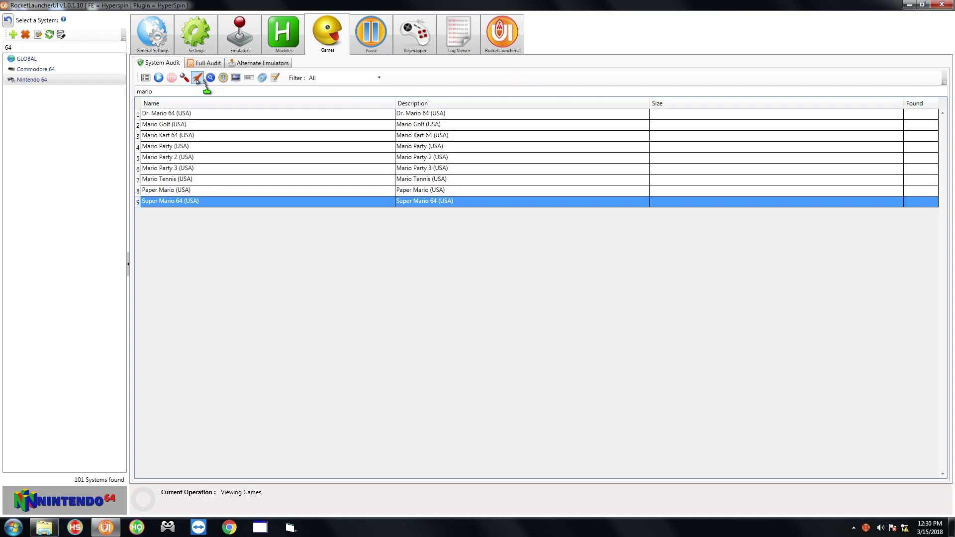